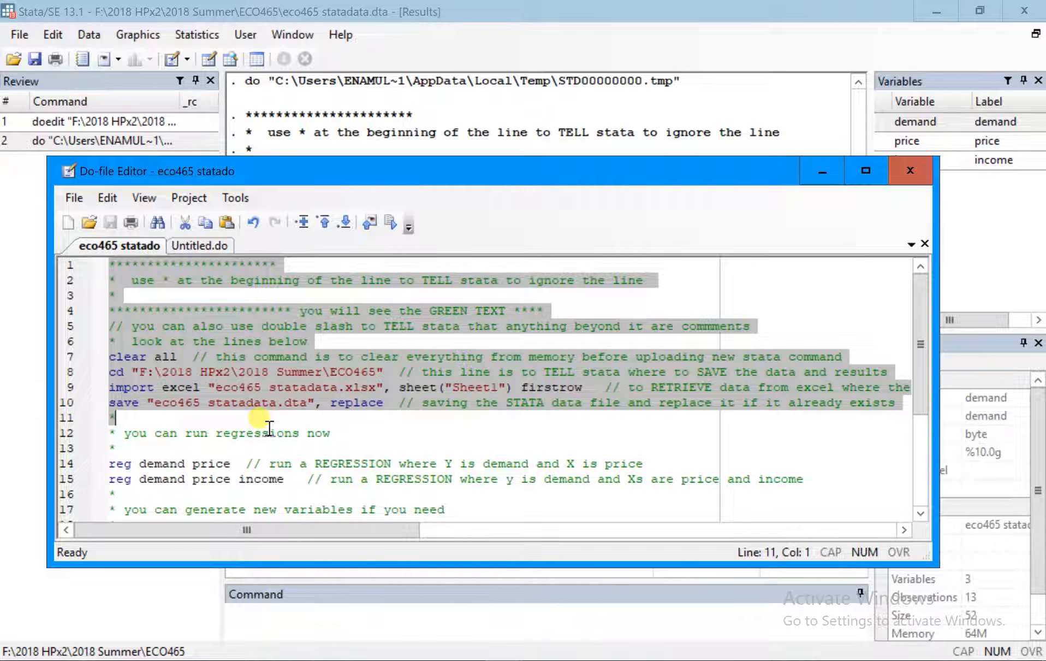
Deselect the highlighted do-file lines and minimize the Do-file Editor to uncover the main Stata window.
click(270, 428)
scroll(273, 382, down, 1)
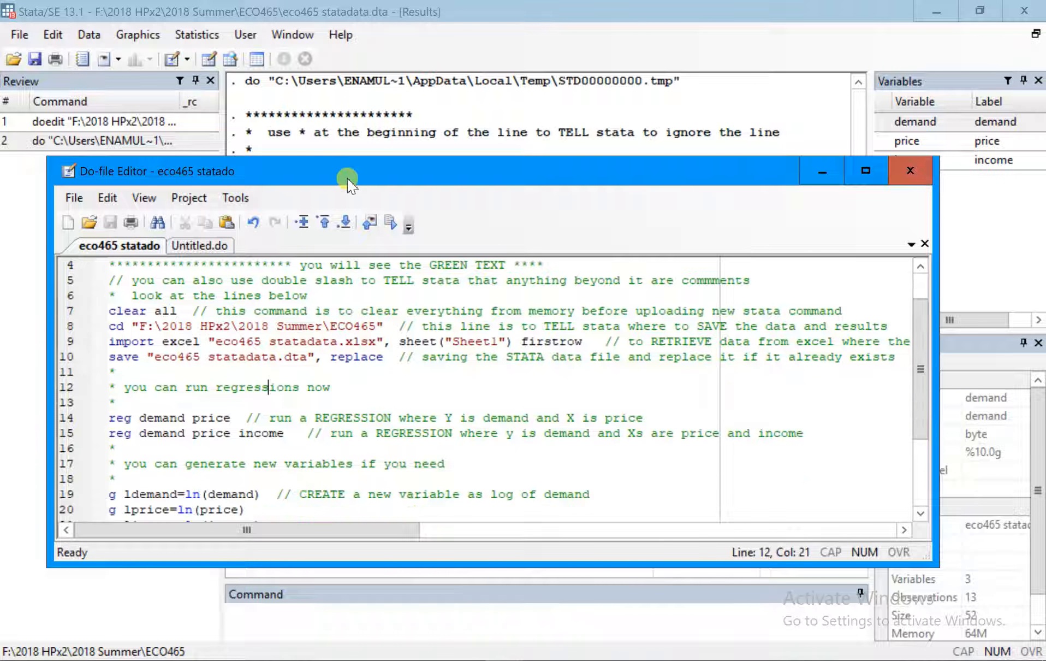
drag(350, 172, 329, 217)
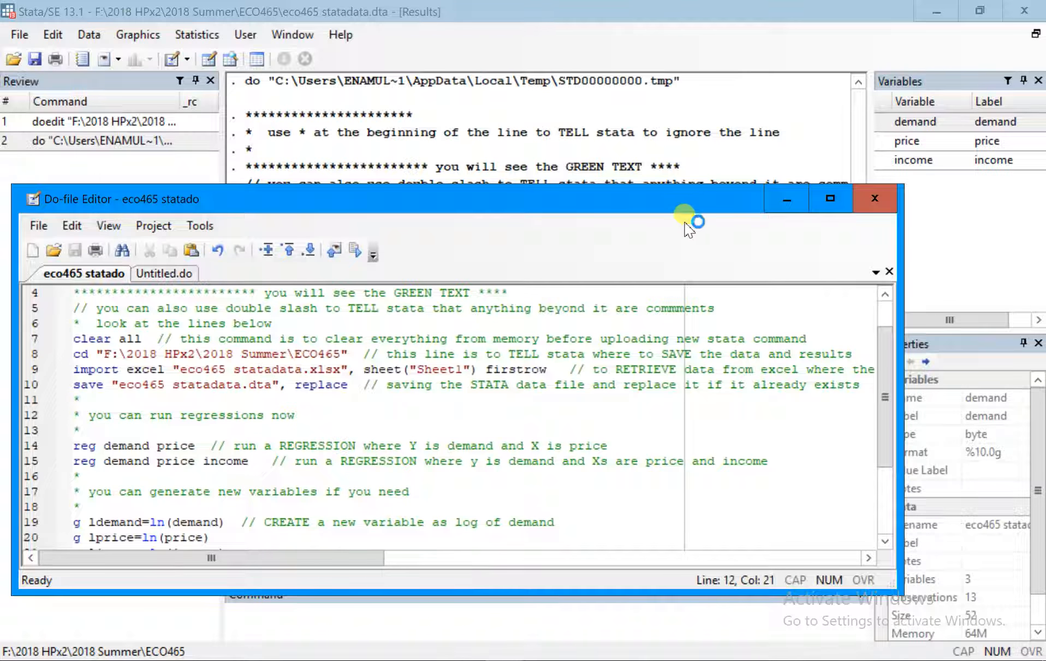
drag(642, 205, 706, 167)
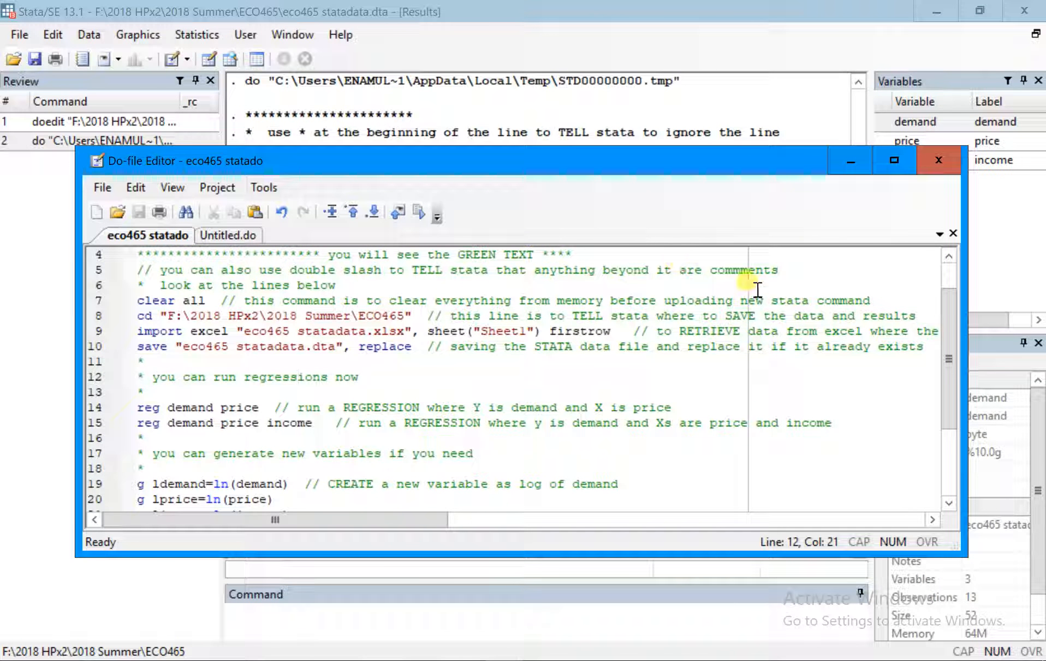
click(848, 161)
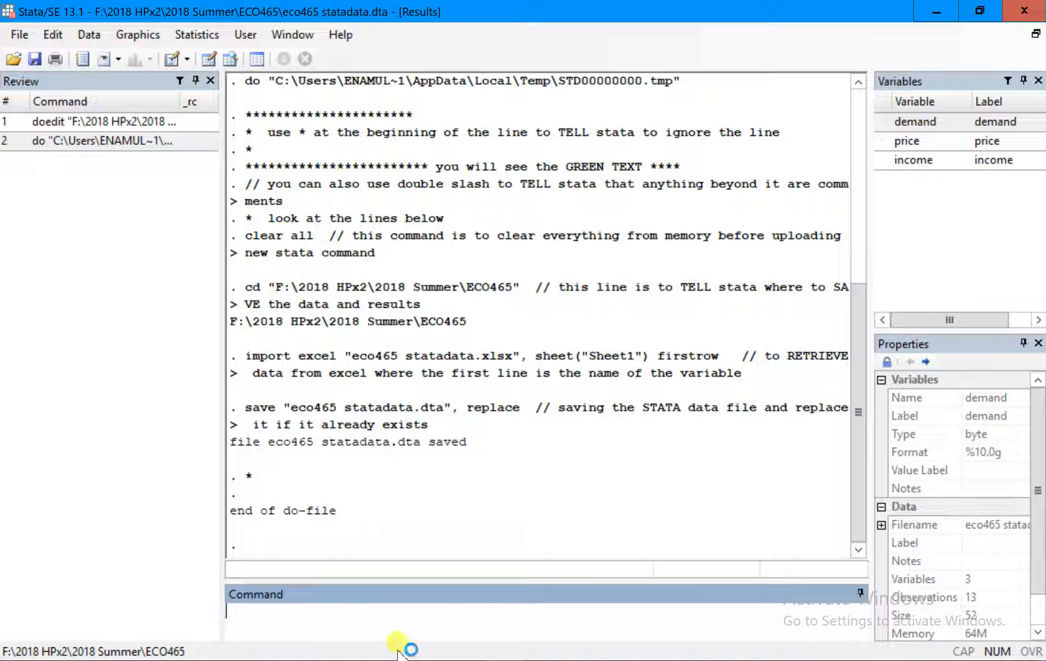
Try to run the command "regression demand price".
click(416, 610)
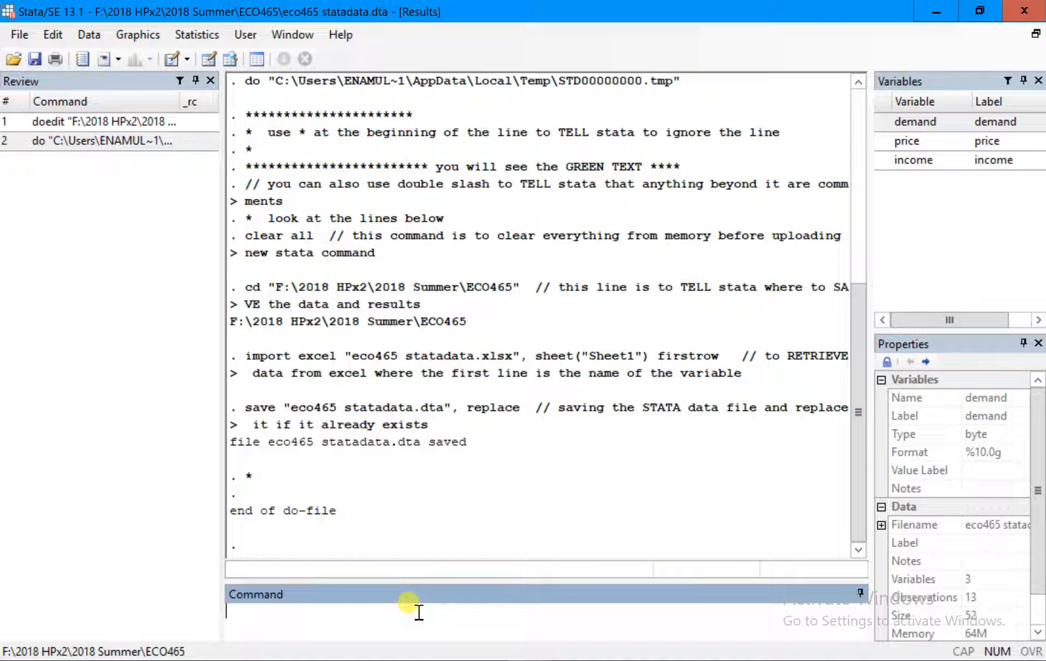
text(regression)
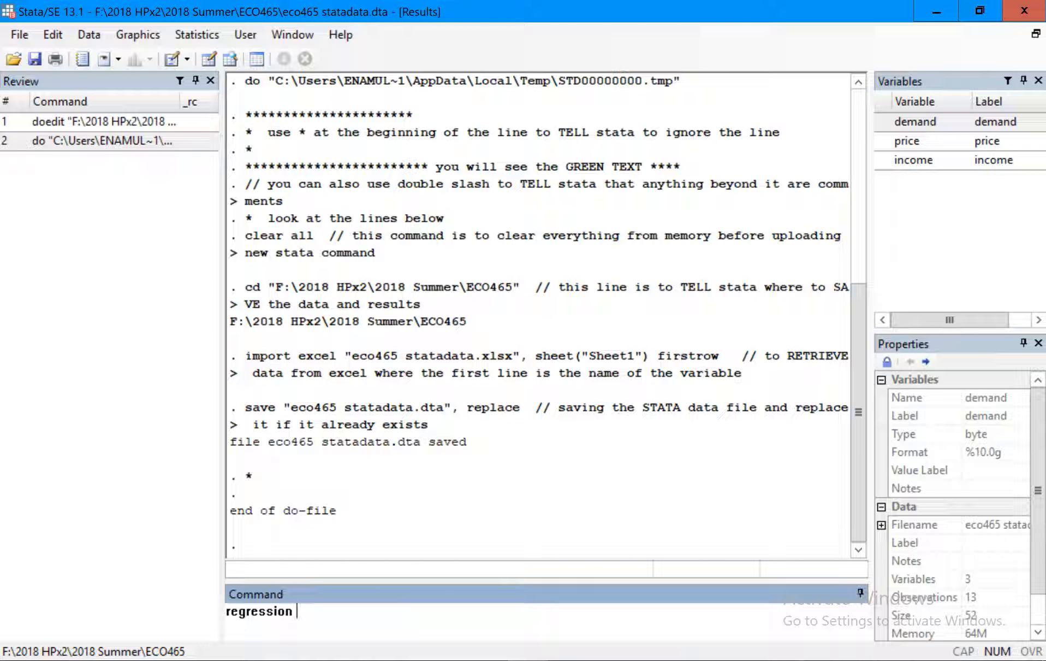
text(demand price)
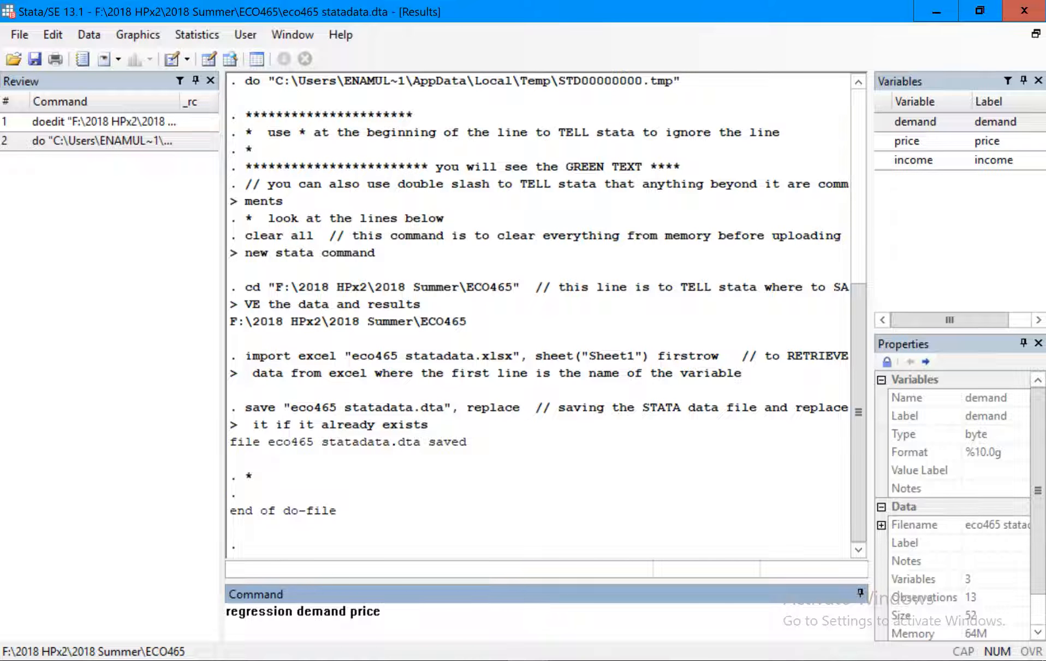
key(Return)
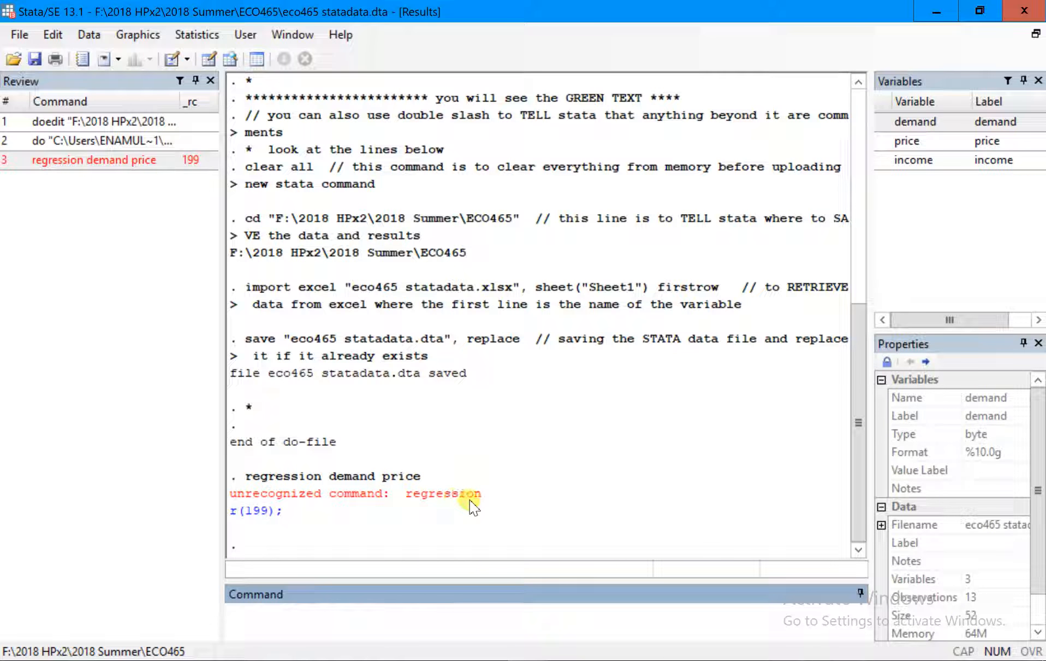
Regress demand on price with the command "regress demand price".
text(regress demand price)
key(Return)
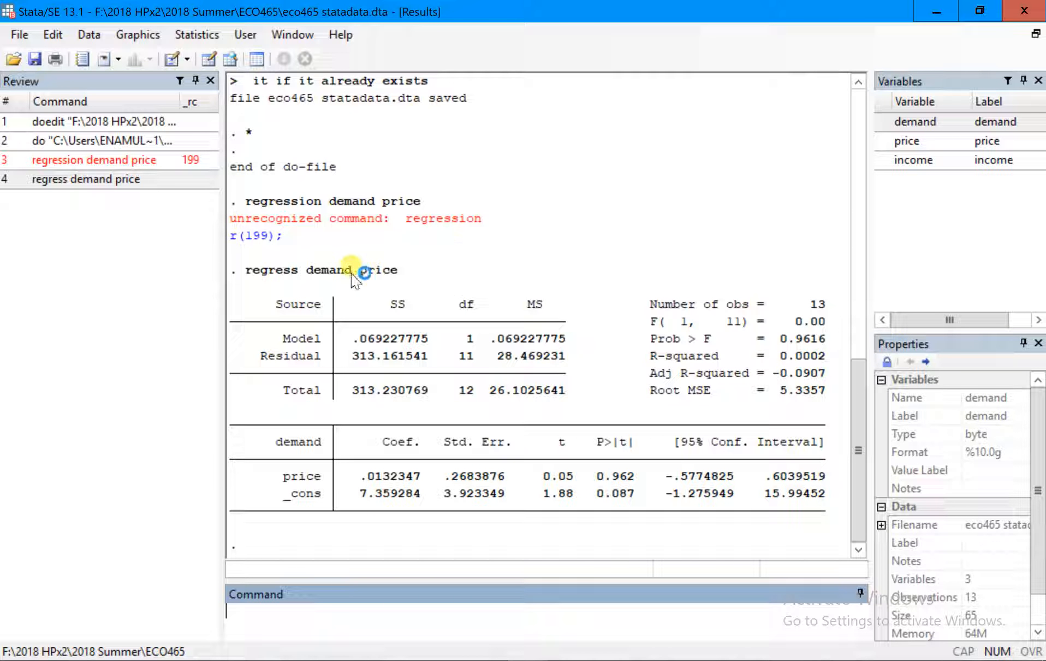
click(381, 271)
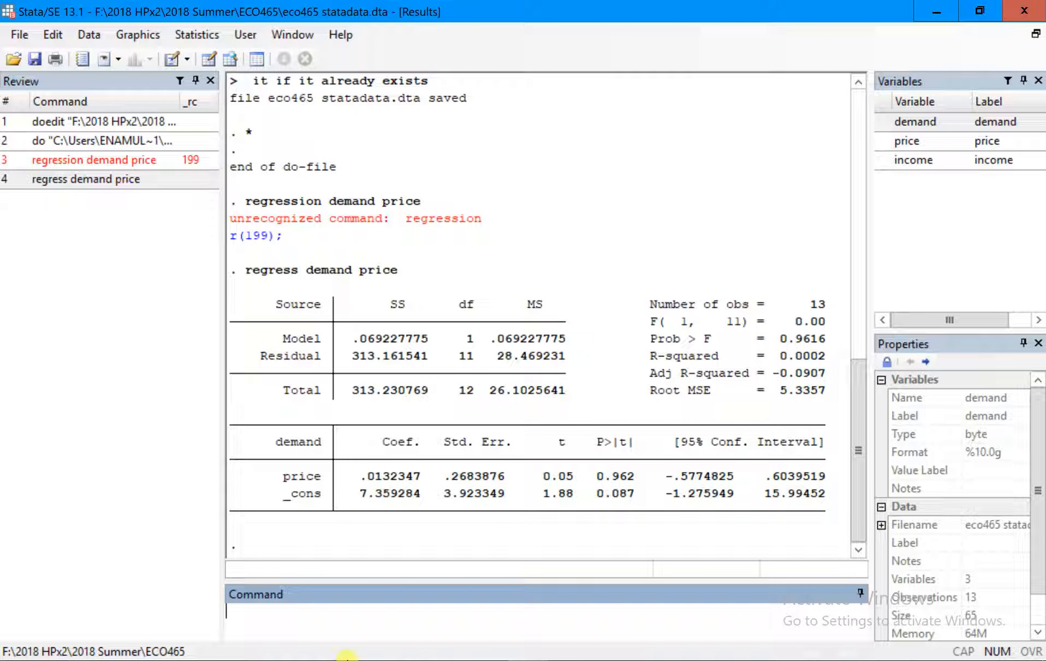
Rerun the regression in short form as "reg demand price" and try the capitalised variant "reg Demand price".
text(reg demand price)
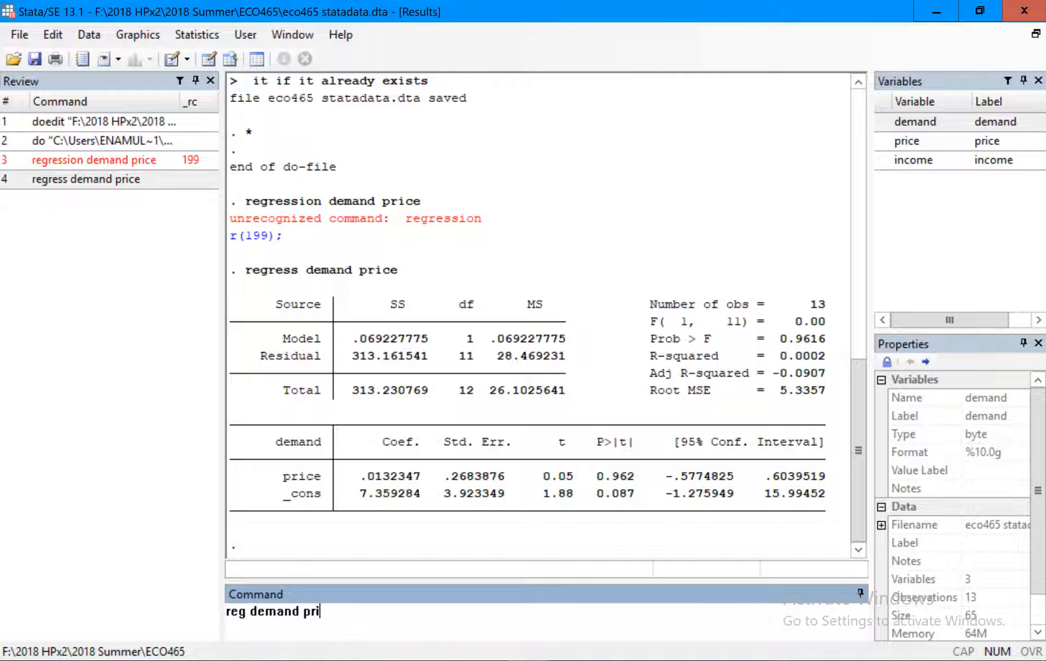
key(Return)
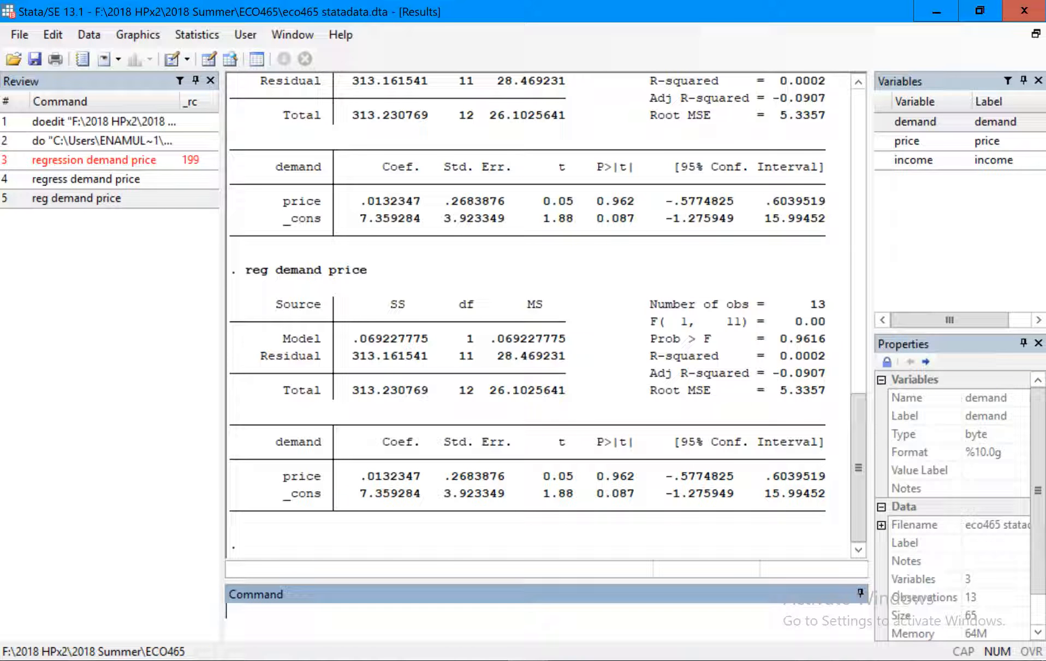
text(reg Demand price)
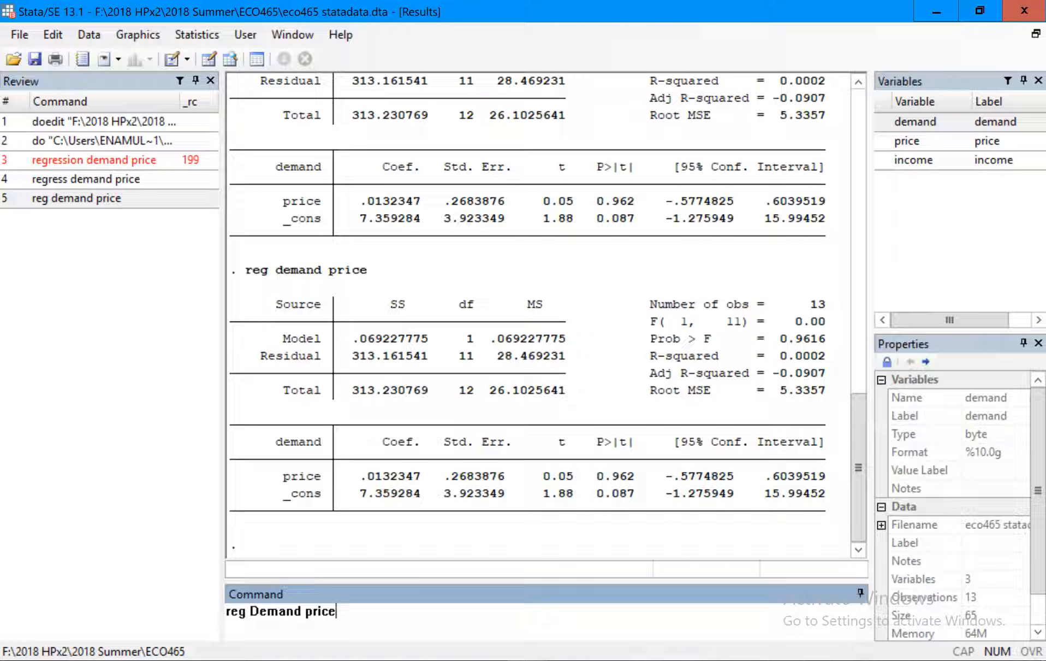
key(Return)
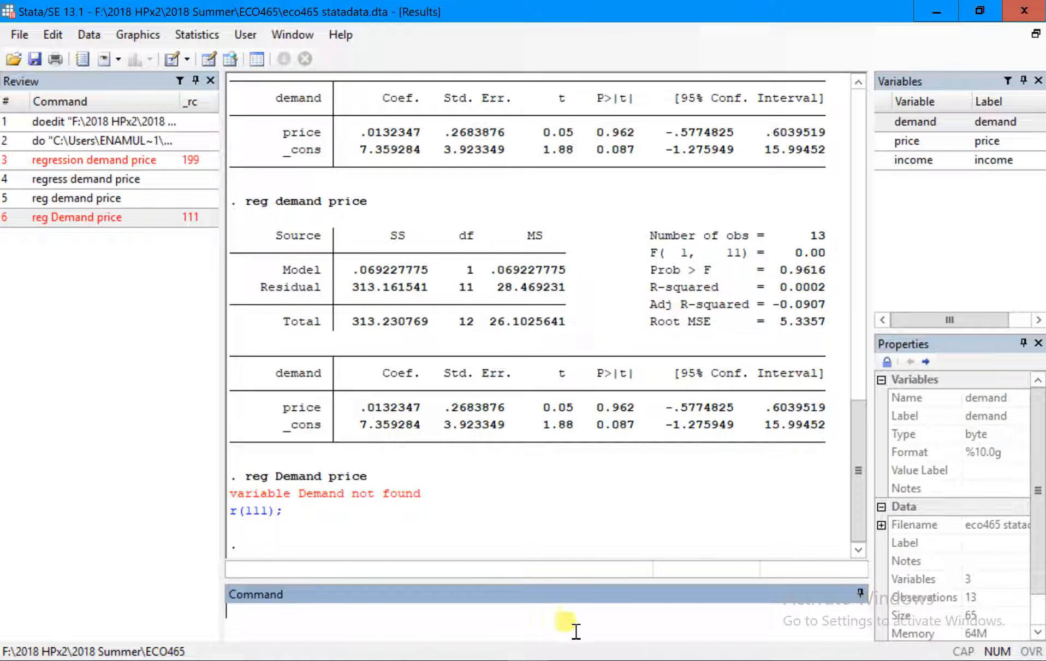
Run only the "reg demand price" line of the eco465 statado do-file and move the editor clear of the regression output.
click(528, 660)
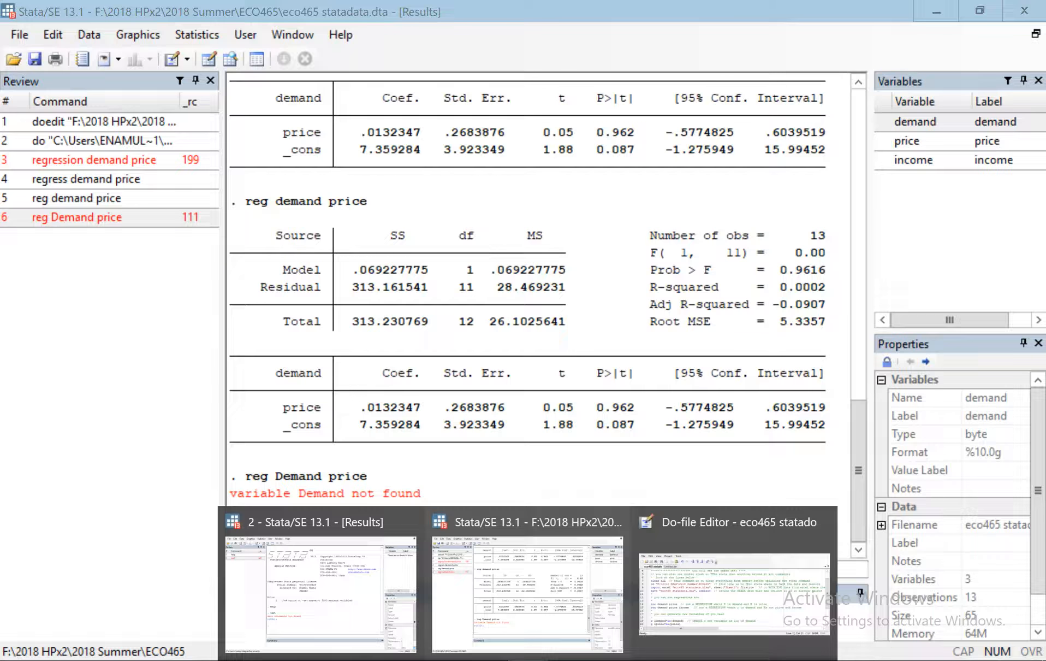
click(718, 581)
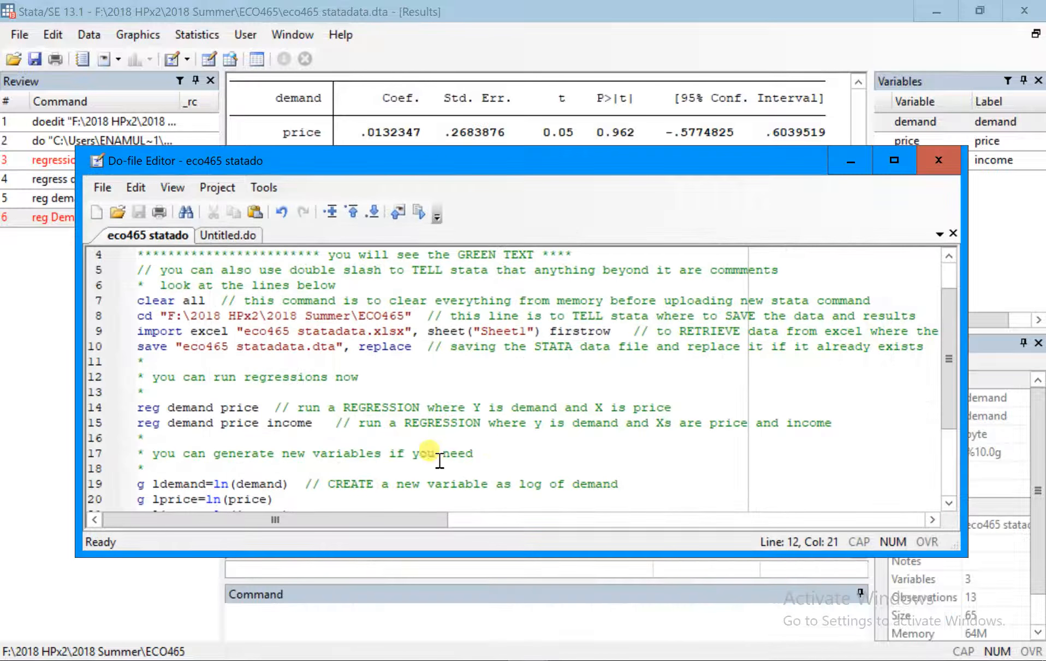
scroll(327, 405, down, 1)
scroll(269, 388, up, 1)
drag(269, 406, 137, 407)
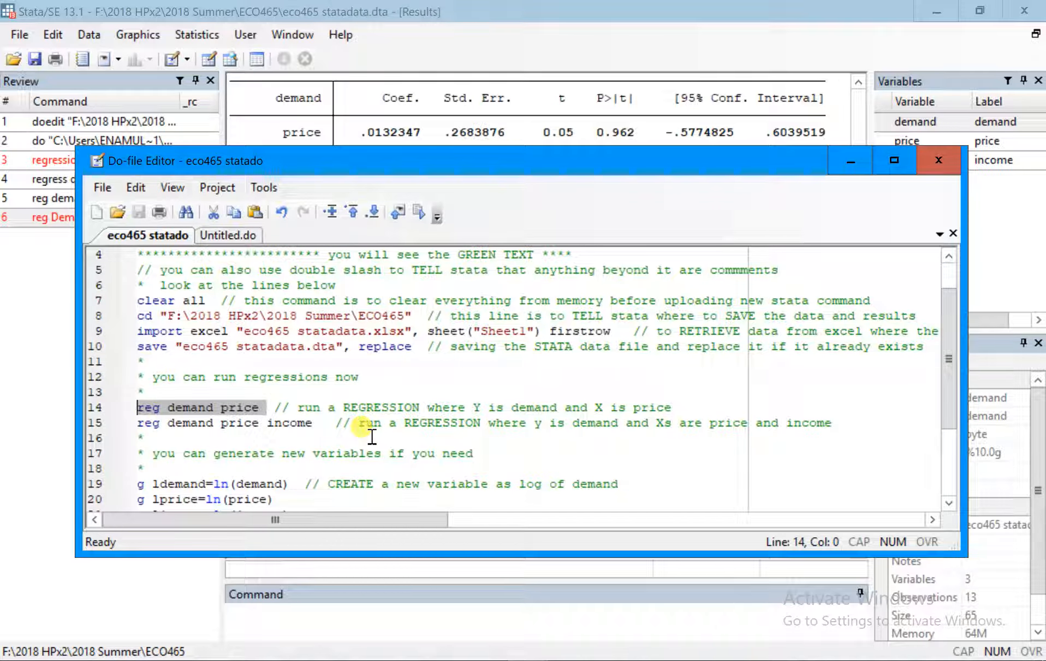
key(ctrl+d)
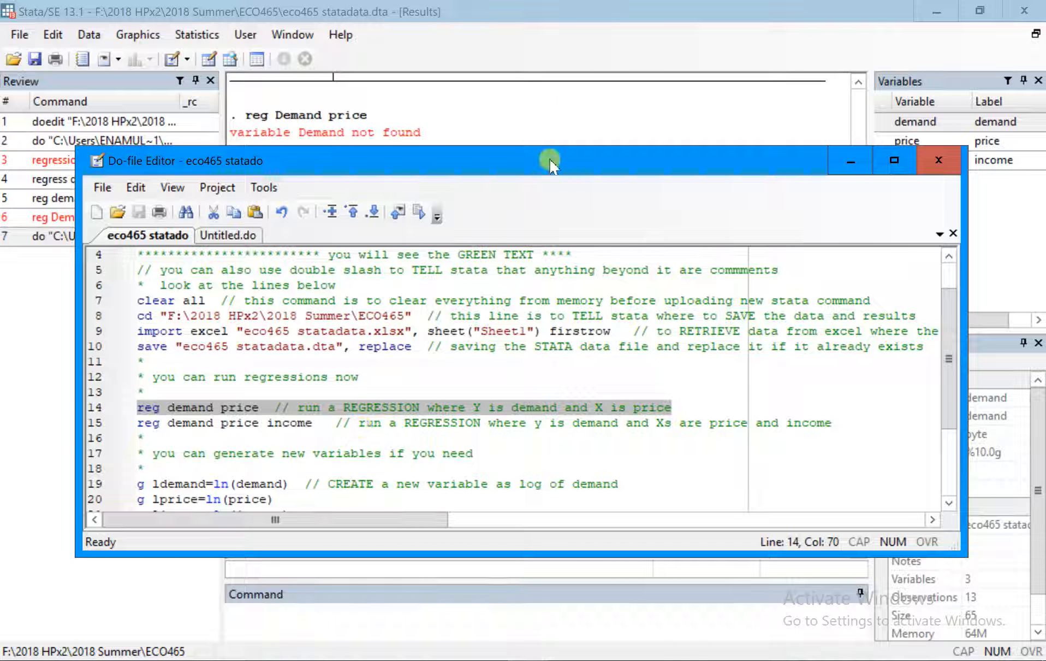
drag(551, 166, 595, 568)
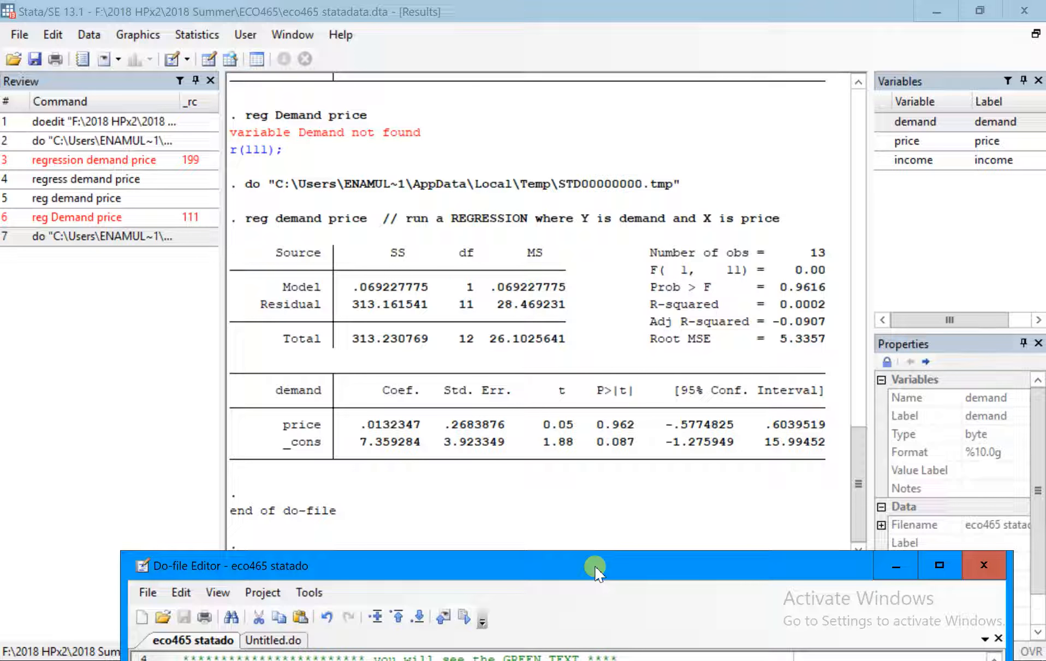
drag(595, 571, 601, 556)
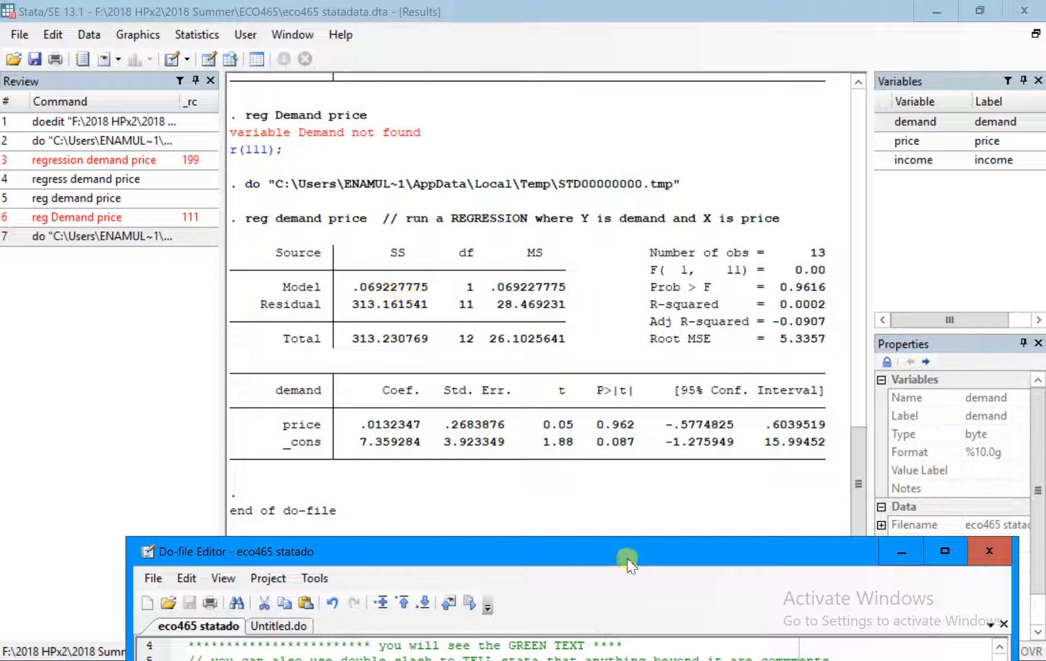
Run only the do-file line "reg demand price income" to regress demand on price and income.
drag(627, 555, 635, 98)
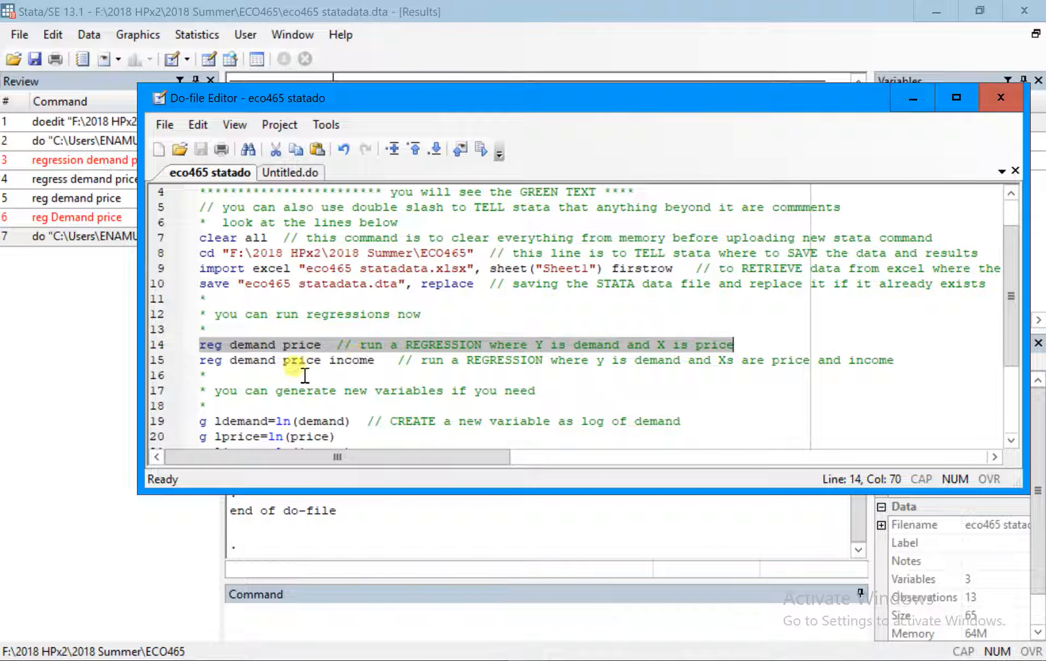
double_click(299, 360)
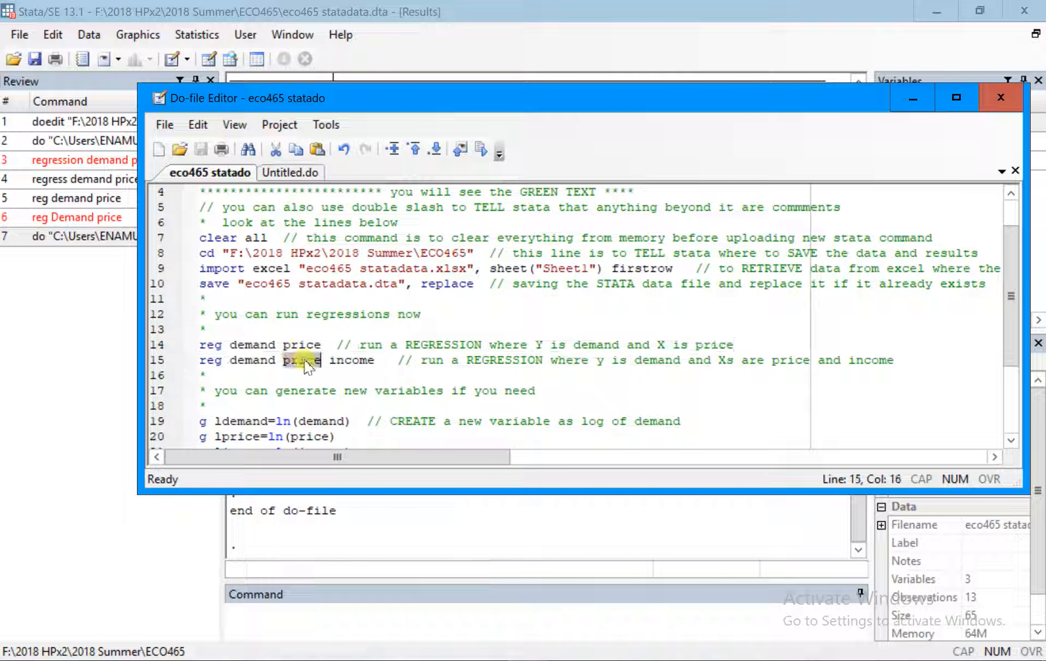
double_click(345, 361)
click(376, 360)
drag(378, 361, 197, 364)
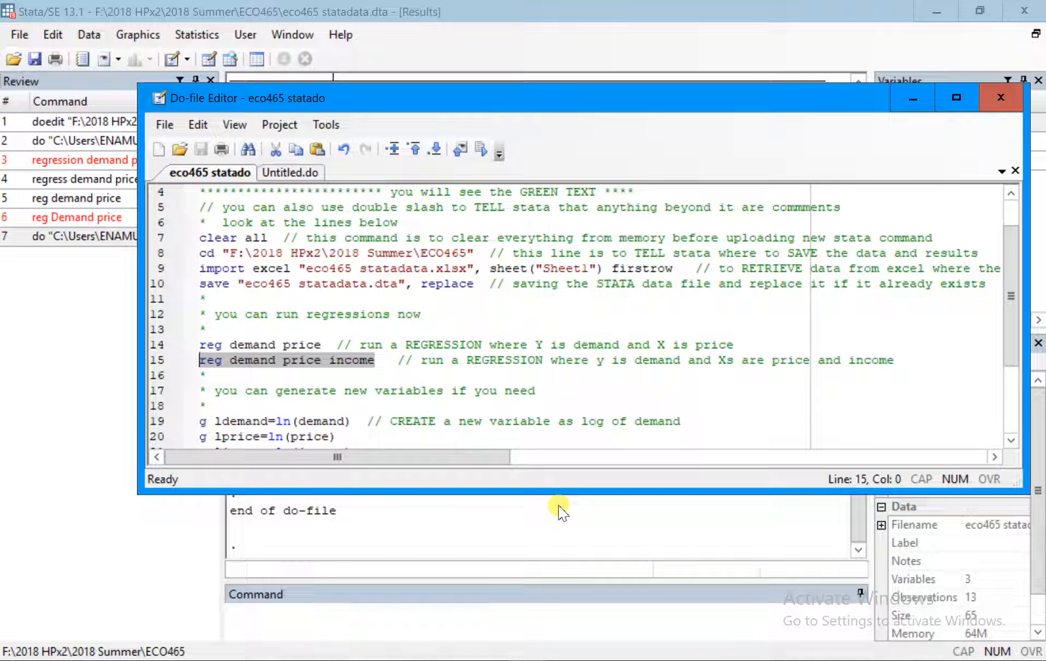
key(ctrl+d)
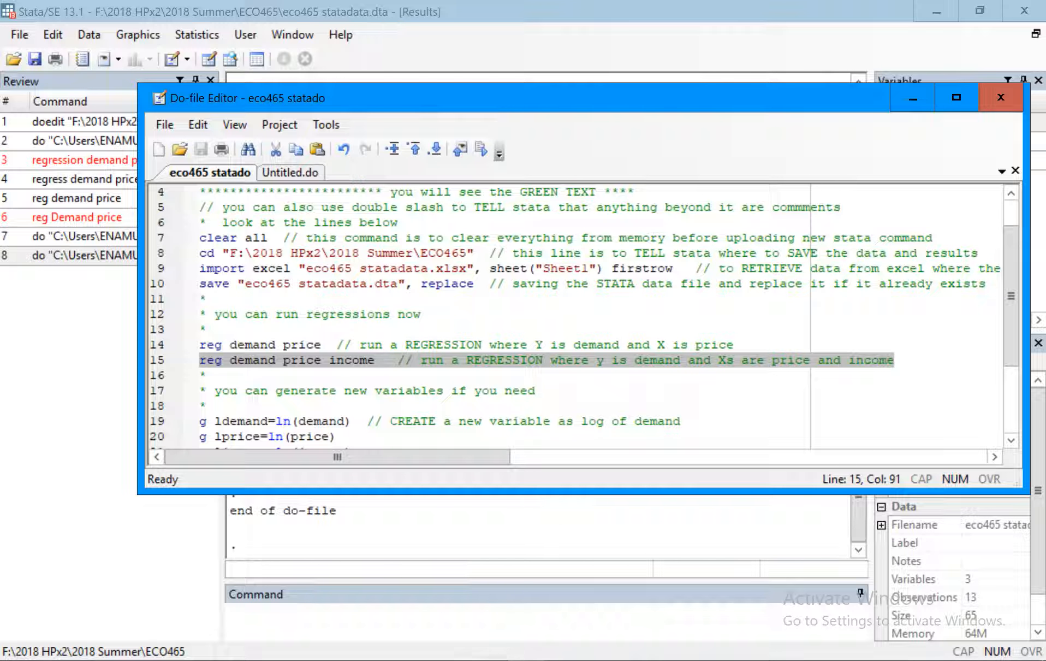
Bring the results forward and compare the R-squared of the price-only regression with that of the price-and-income regression.
click(394, 541)
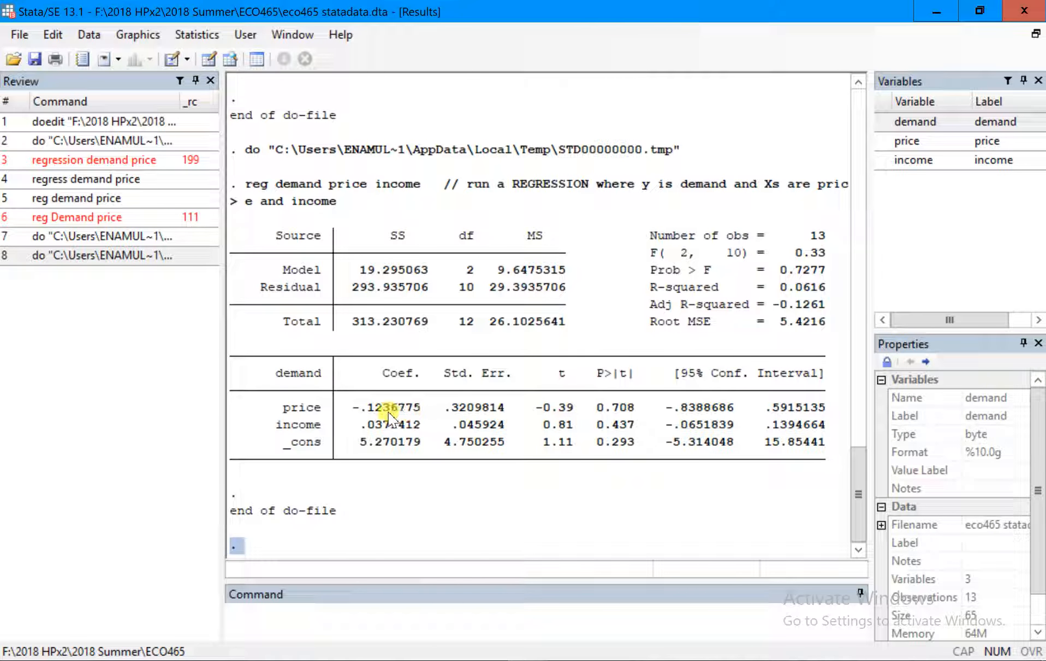
scroll(682, 142, up, 2)
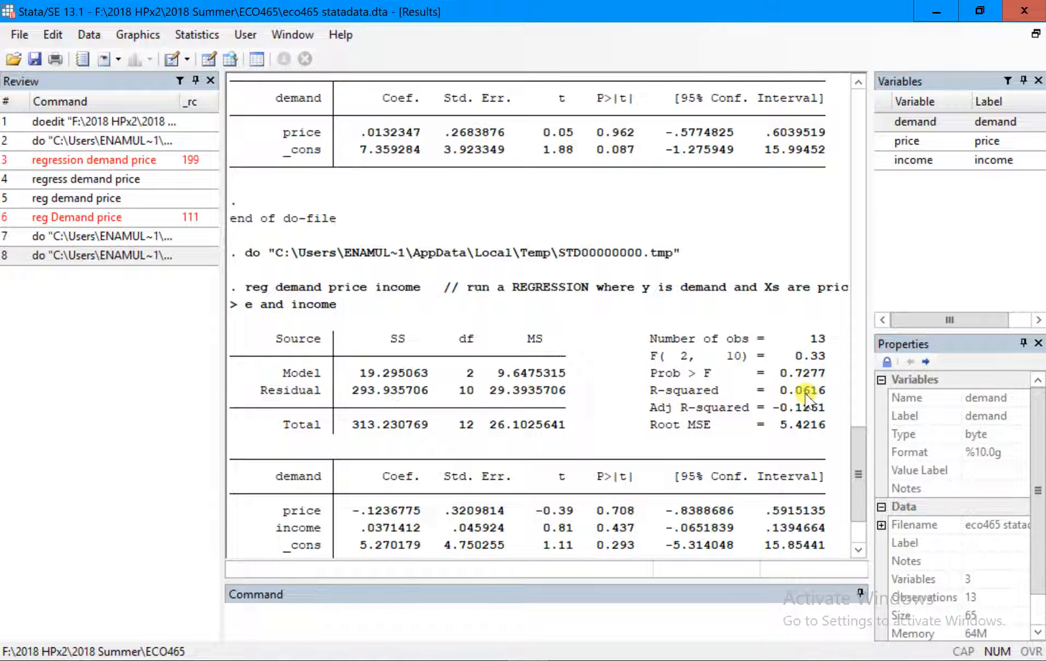
scroll(697, 426, up, 3)
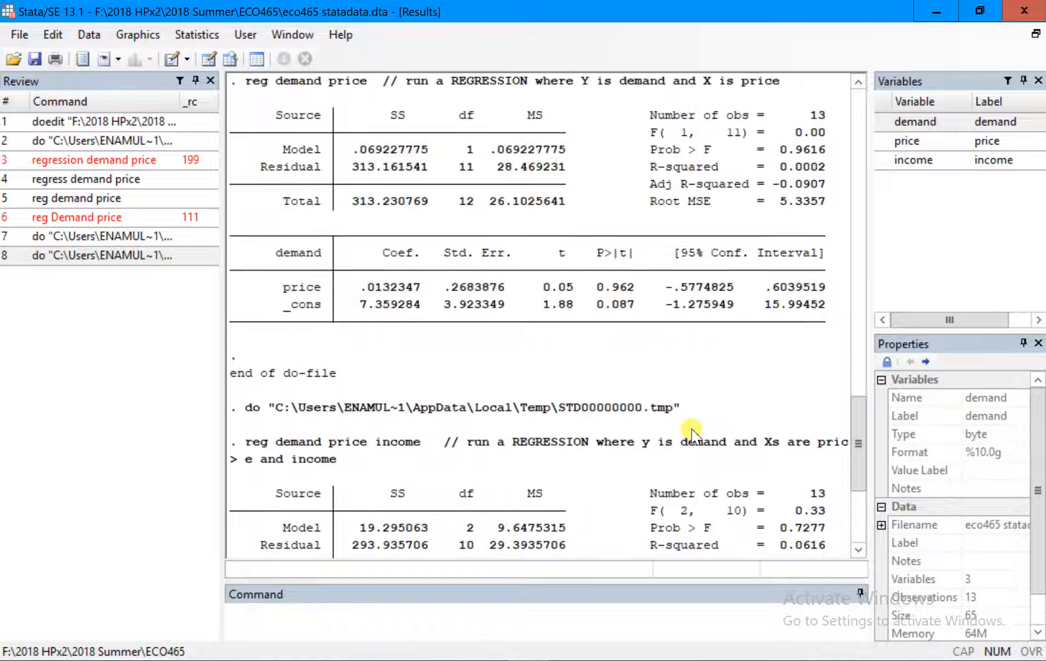
scroll(715, 374, down, 2)
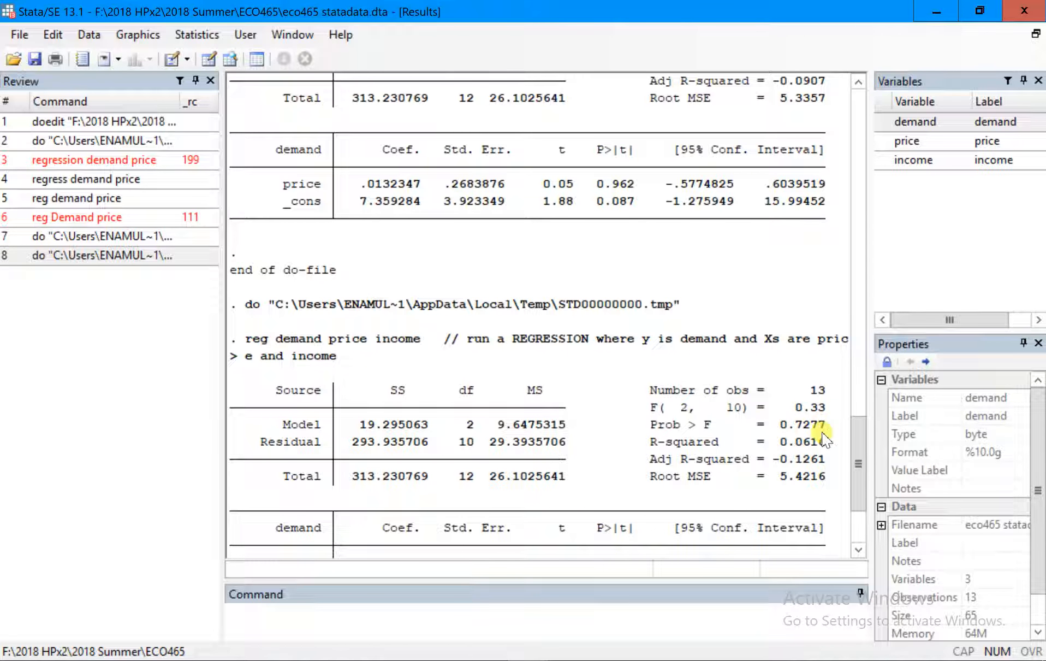
scroll(670, 377, down, 2)
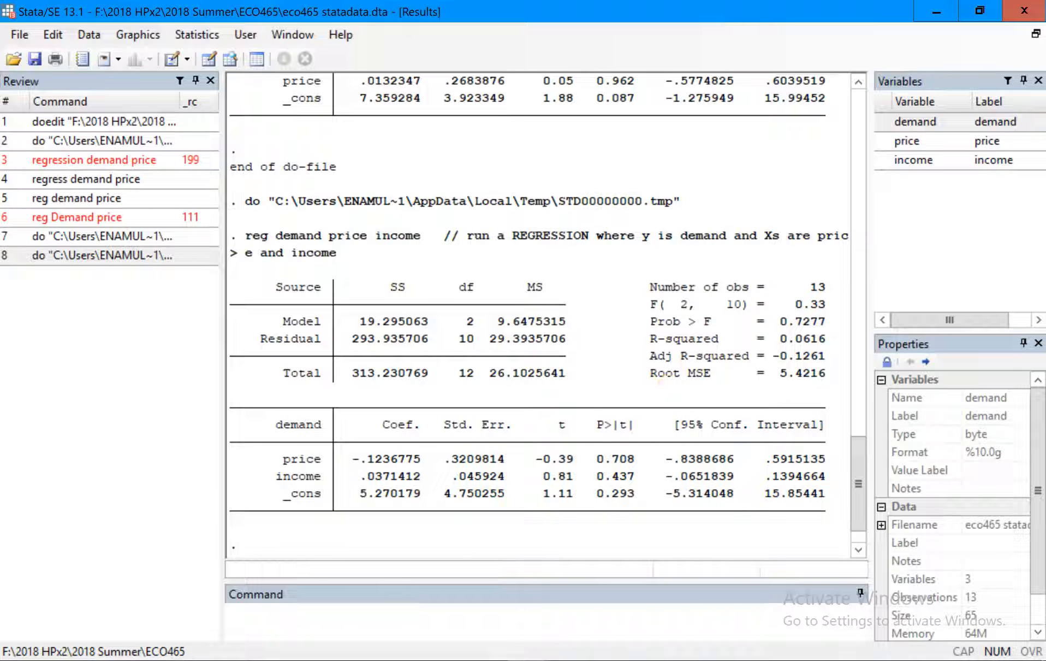
Return to the eco465 statado do-file, go to its lines that generate new variables, and dismiss the Facebook notification.
click(528, 660)
click(677, 574)
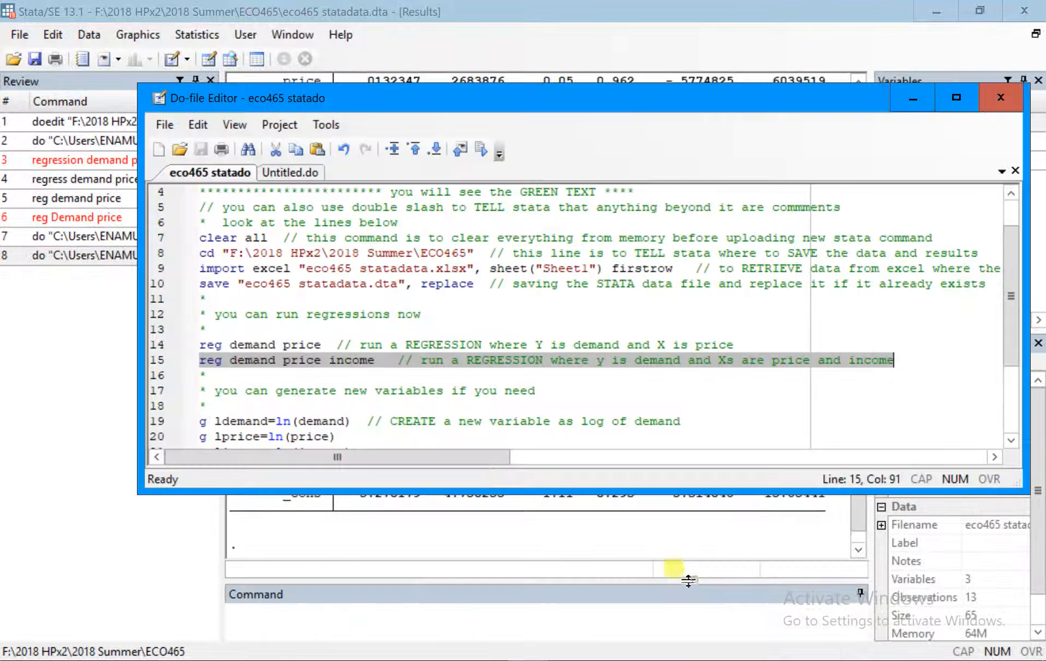
click(338, 360)
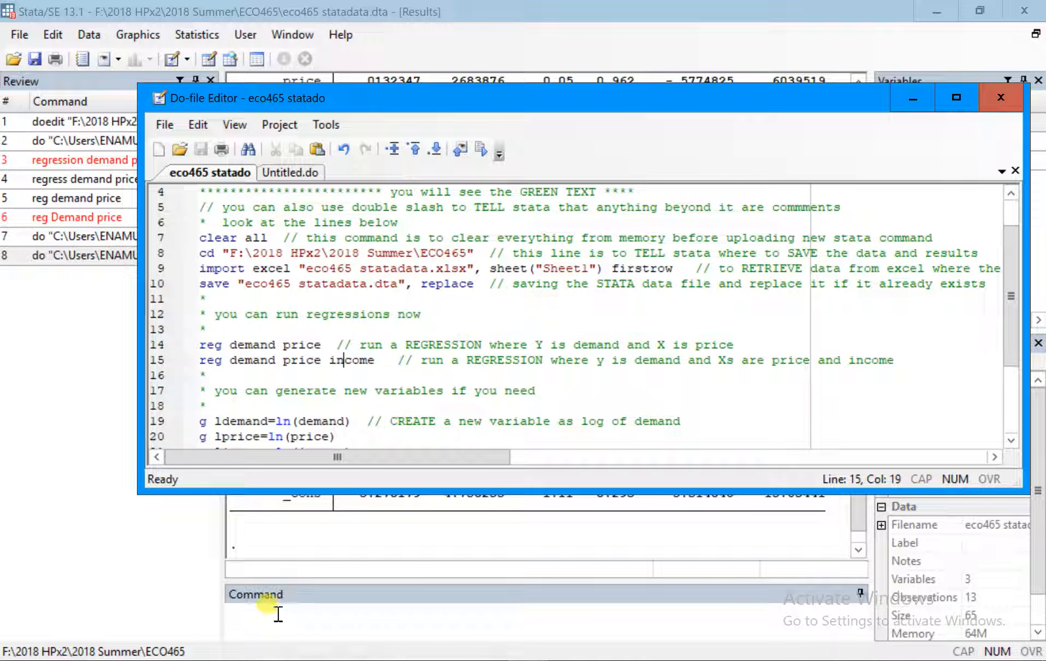
click(391, 362)
scroll(393, 365, down, 2)
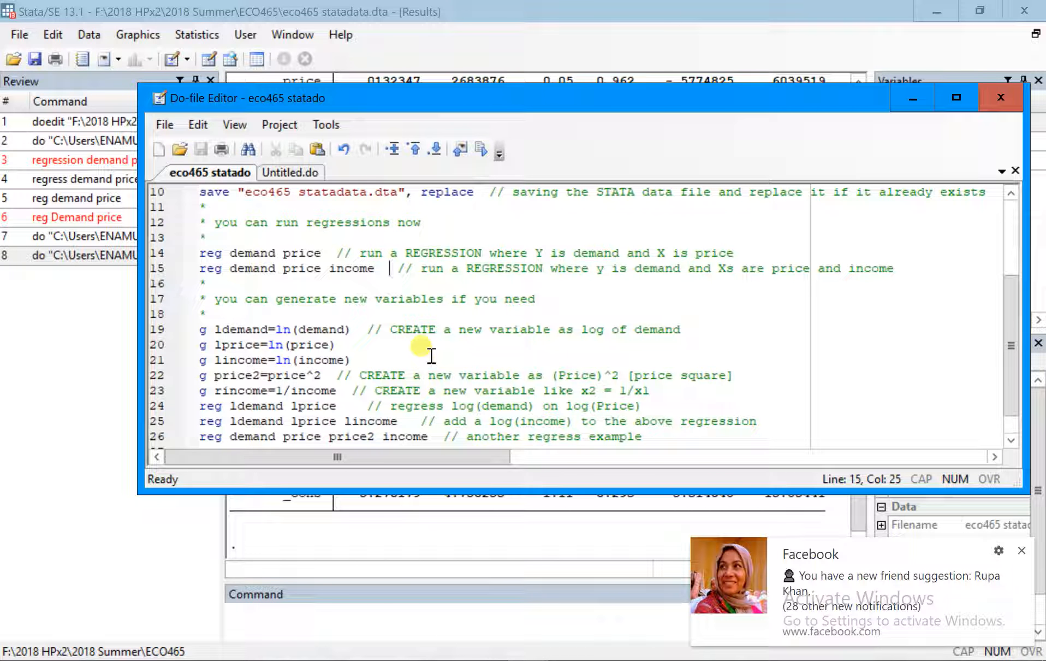
click(1021, 551)
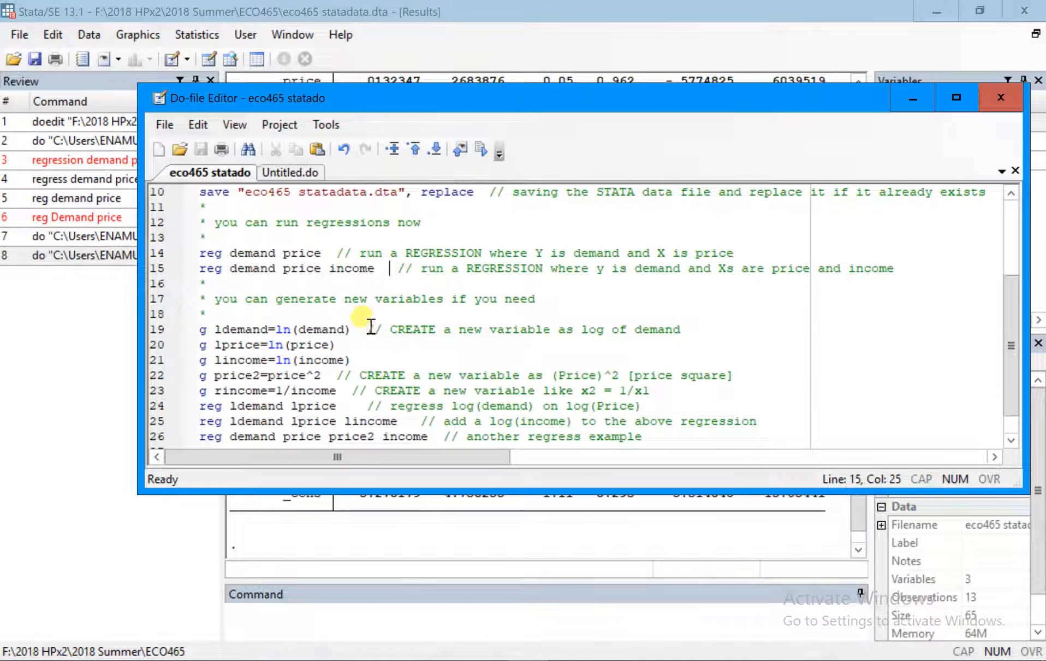